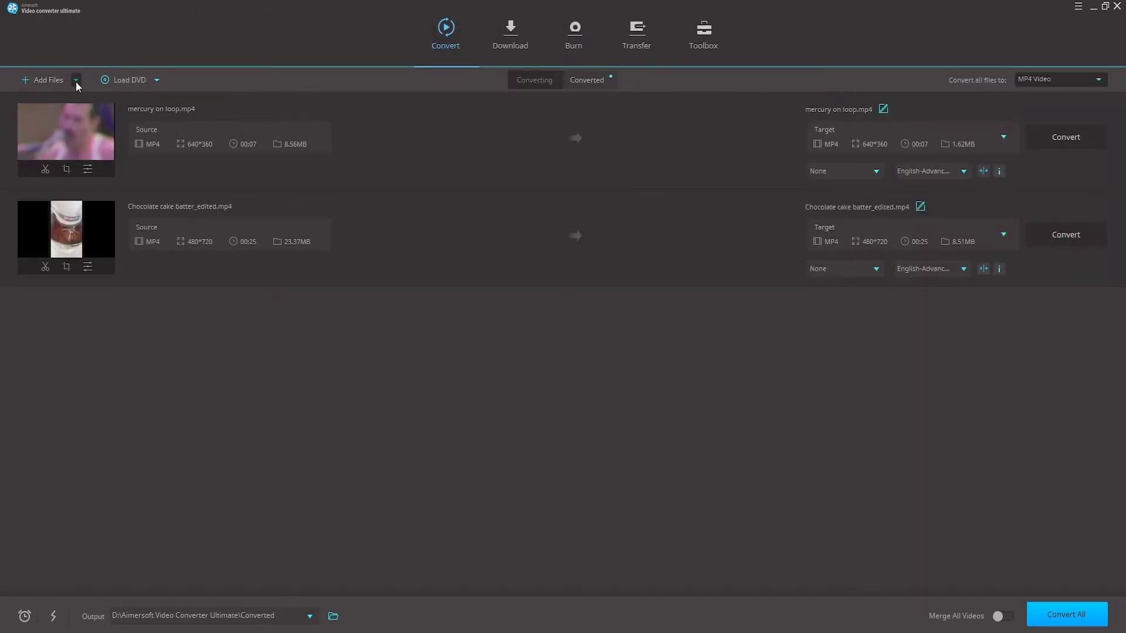
Dismiss the Add Files options without adding anything, then enable Merge All Videos
{"action": "left_click", "coordinate": [76, 82]}
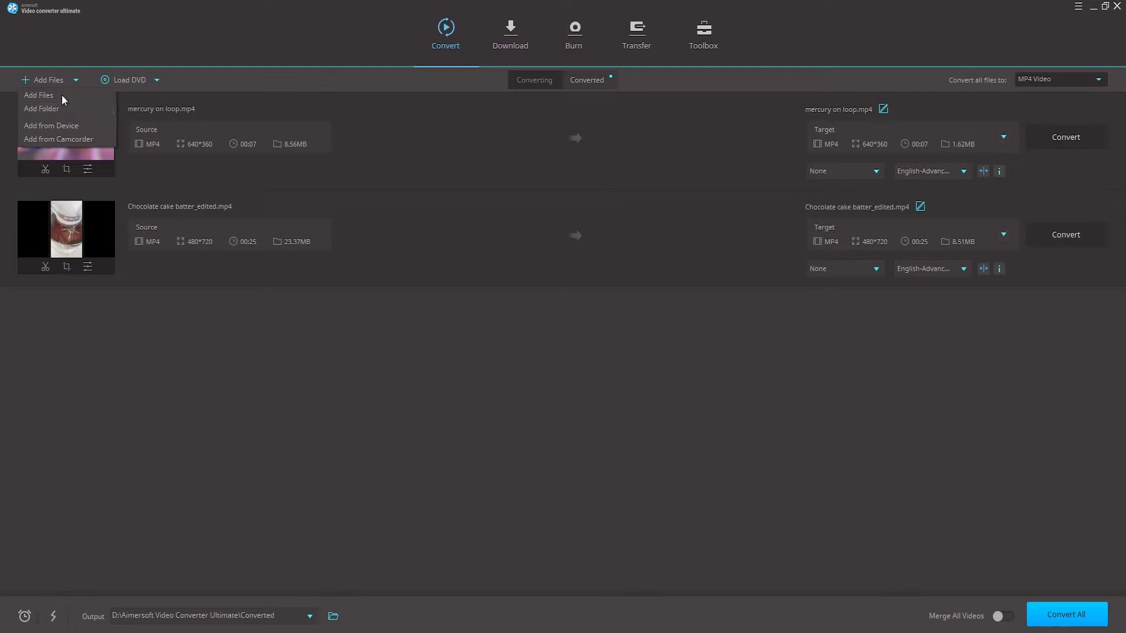
{"action": "left_click", "coordinate": [372, 393]}
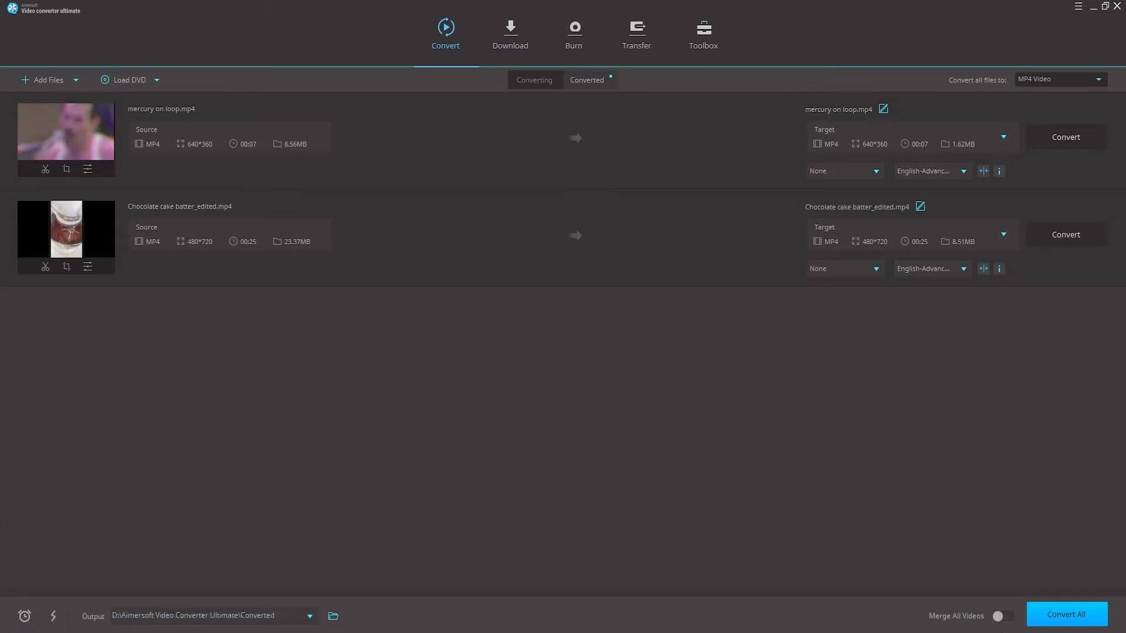
{"action": "left_click", "coordinate": [1003, 615]}
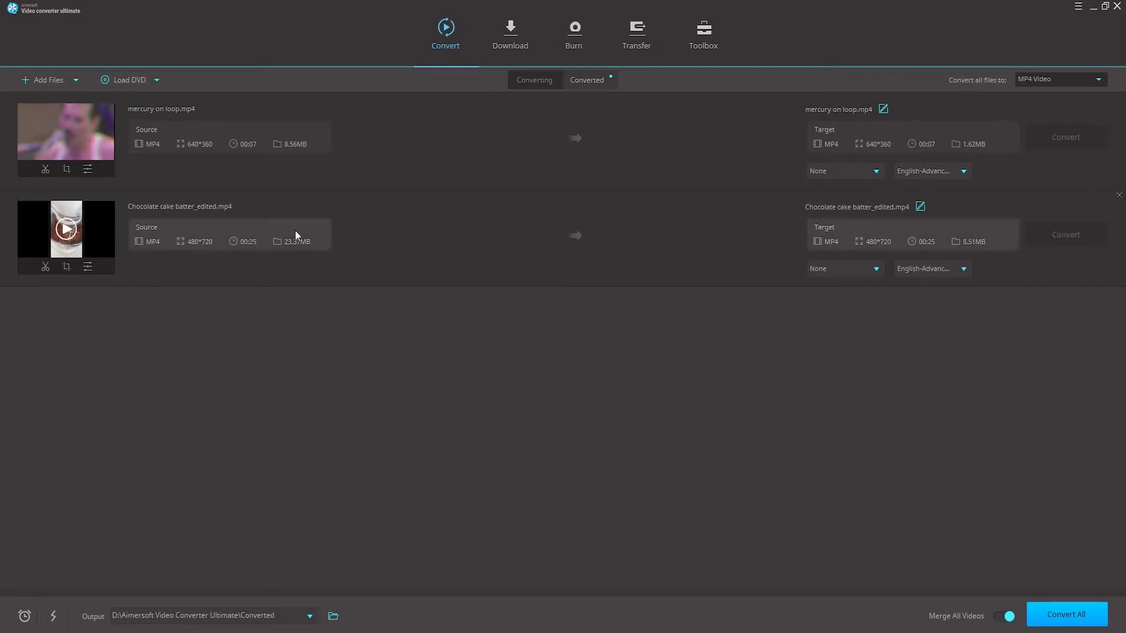
{"action": "mouse_move", "coordinate": [475, 142]}
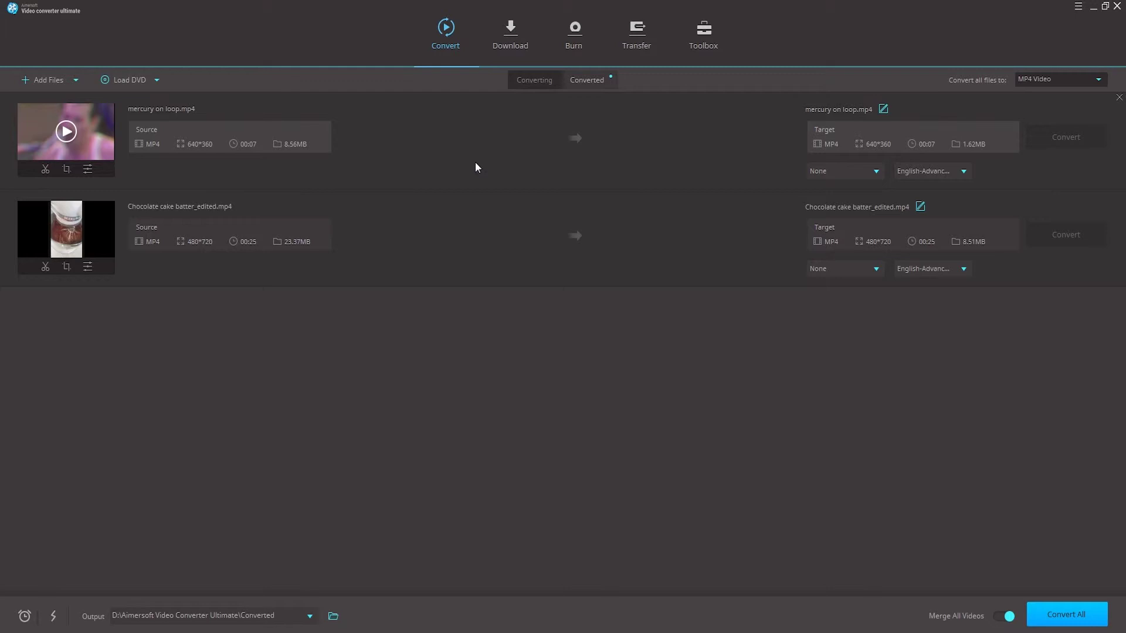
Set the output format for all files to MOV with the Same as source preset
{"action": "left_click", "coordinate": [1038, 80]}
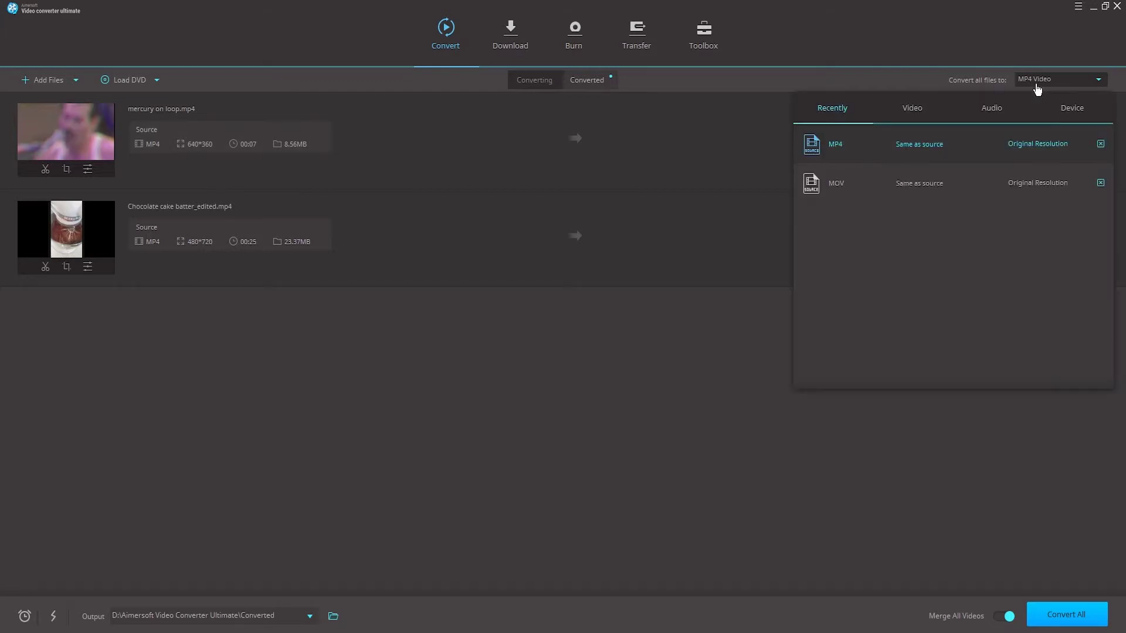
{"action": "left_click", "coordinate": [912, 108]}
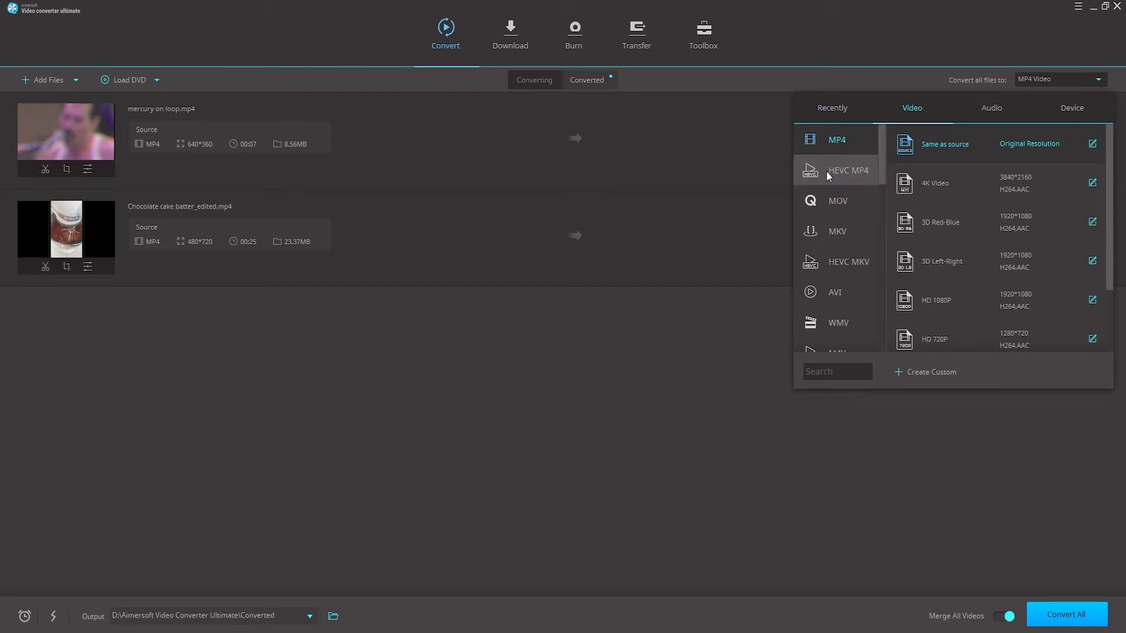
{"action": "left_click", "coordinate": [833, 201]}
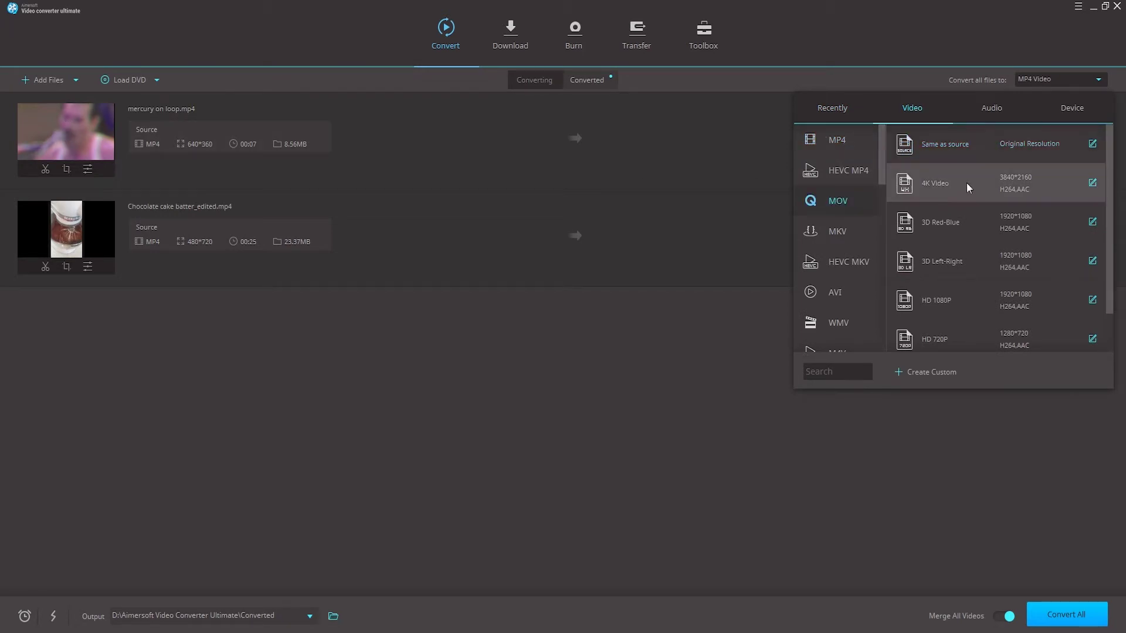
{"action": "left_click", "coordinate": [948, 149]}
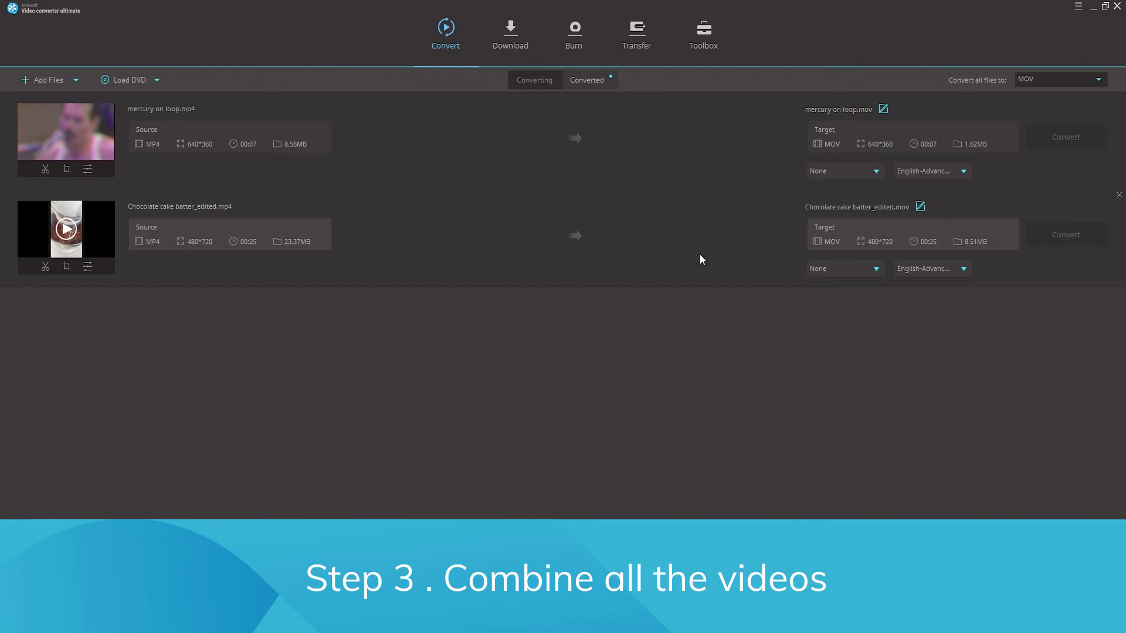
Start Convert All to produce the merged MOV video
{"action": "left_click", "coordinate": [1064, 615]}
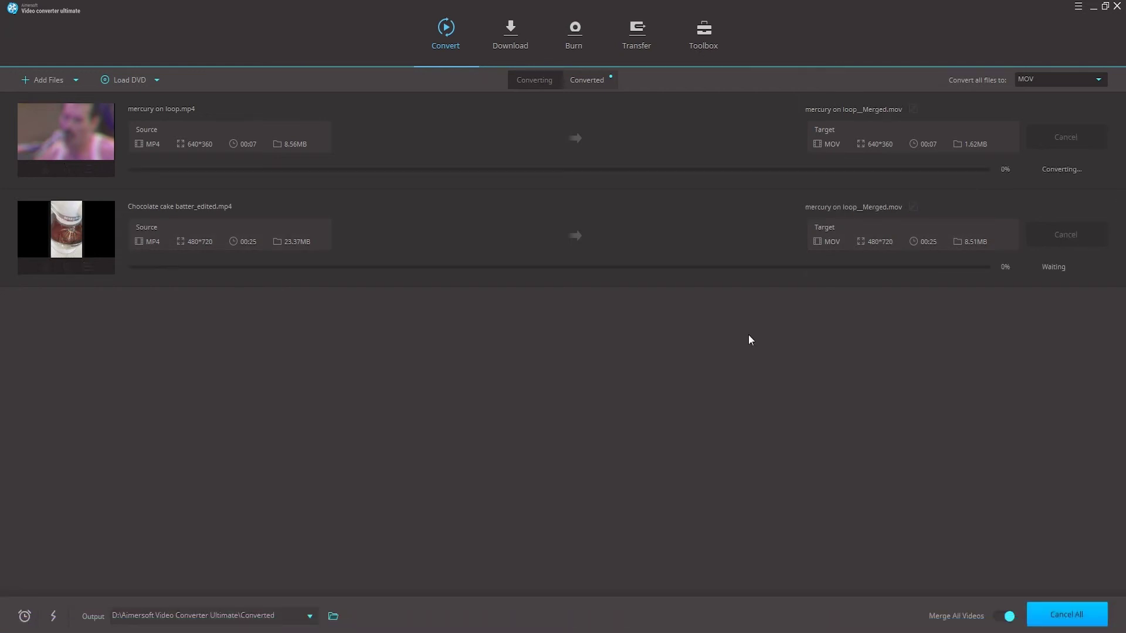